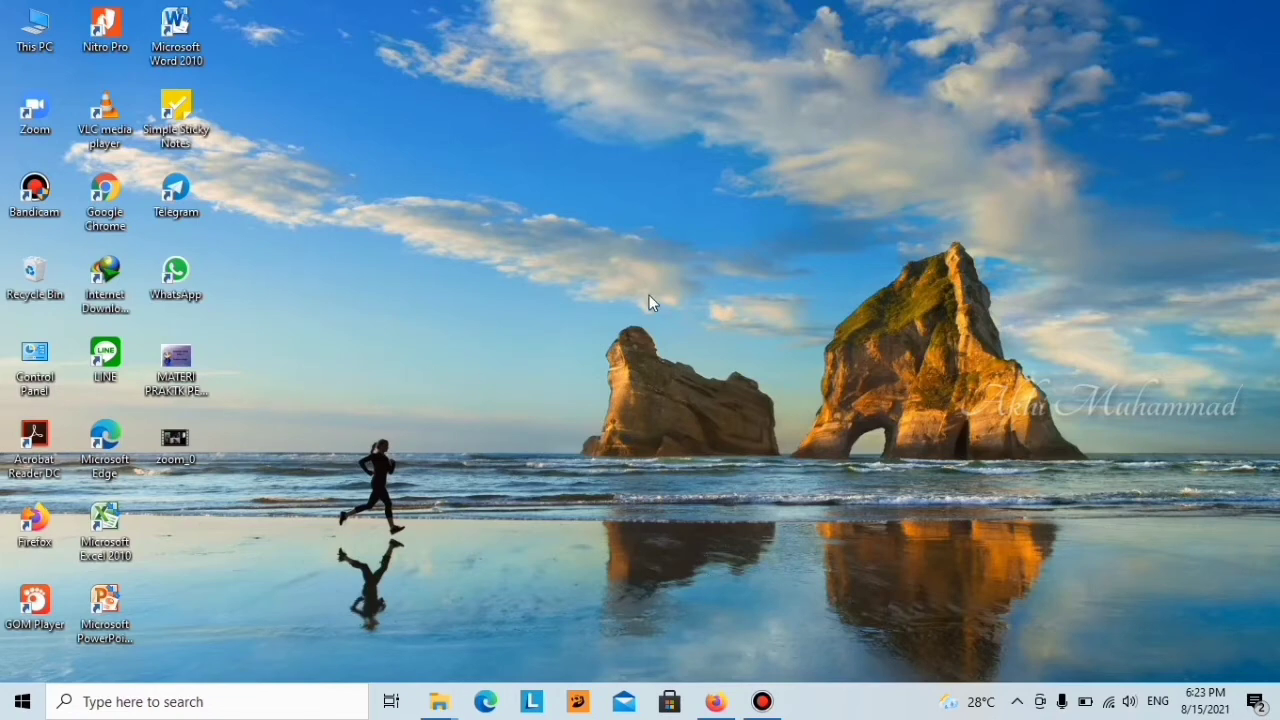
# Open the MATERI PRAKTK PEMBELAJARAN presentation from the desktop and show the Slide Show commands
pyautogui.doubleClick(180, 362)
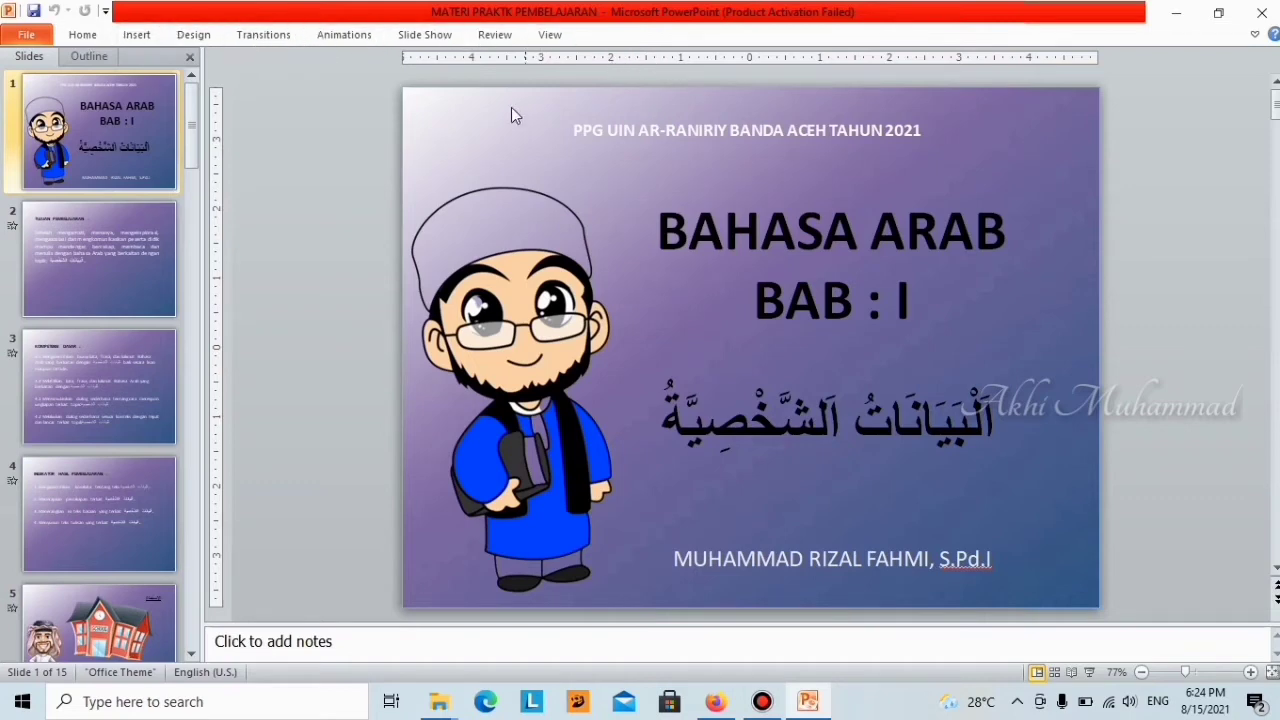
pyautogui.click(437, 38)
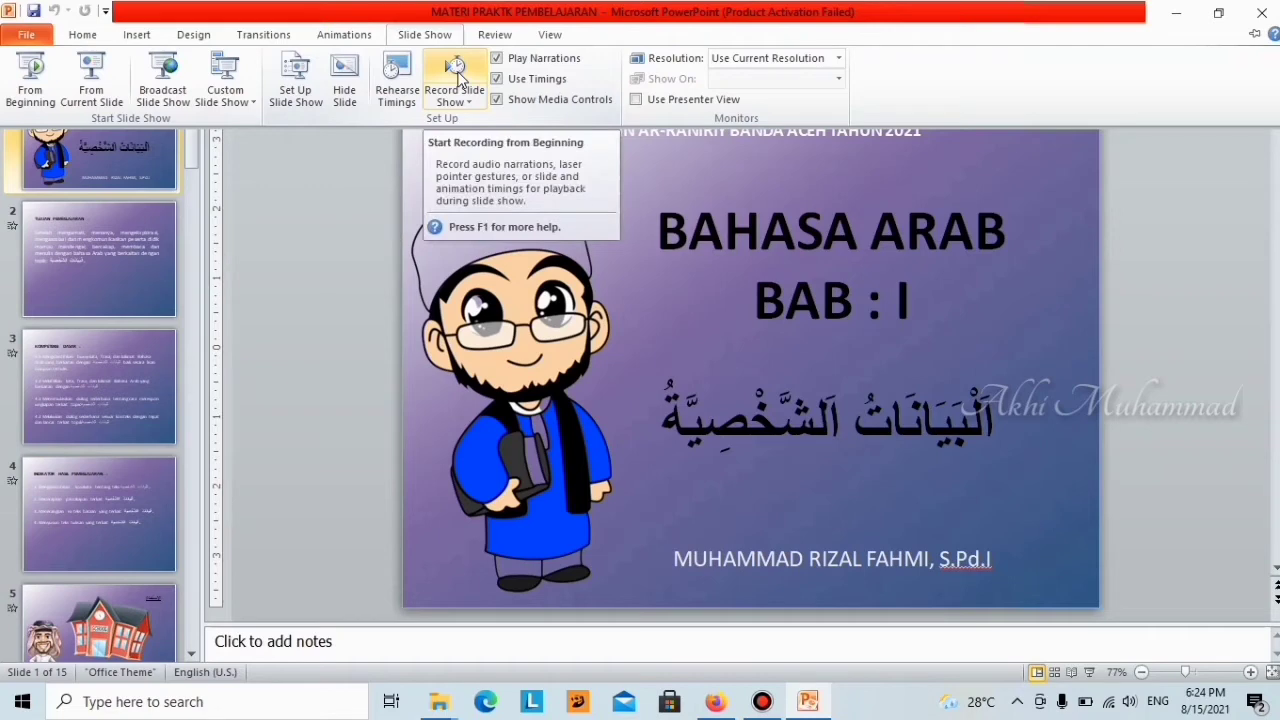
# Start recording the slide show from the beginning, with slide timings and narrations both enabled
pyautogui.click(457, 76)
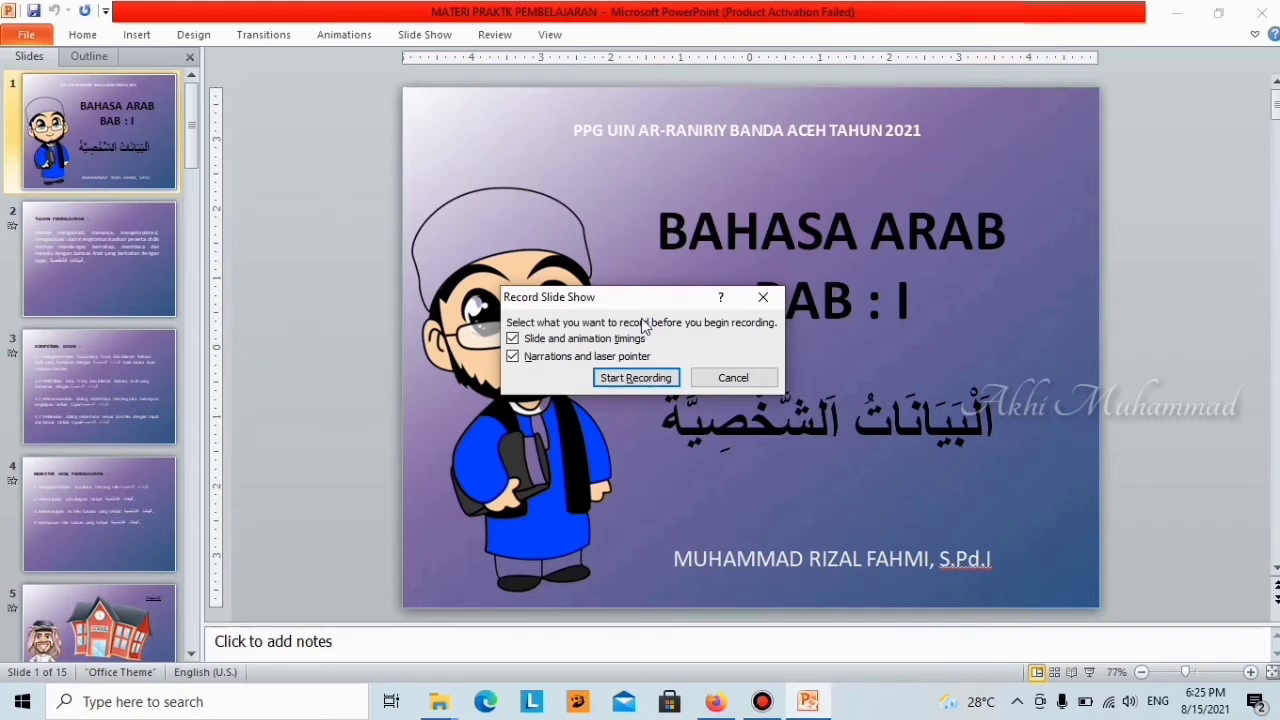
pyautogui.click(513, 357)
pyautogui.click(513, 357)
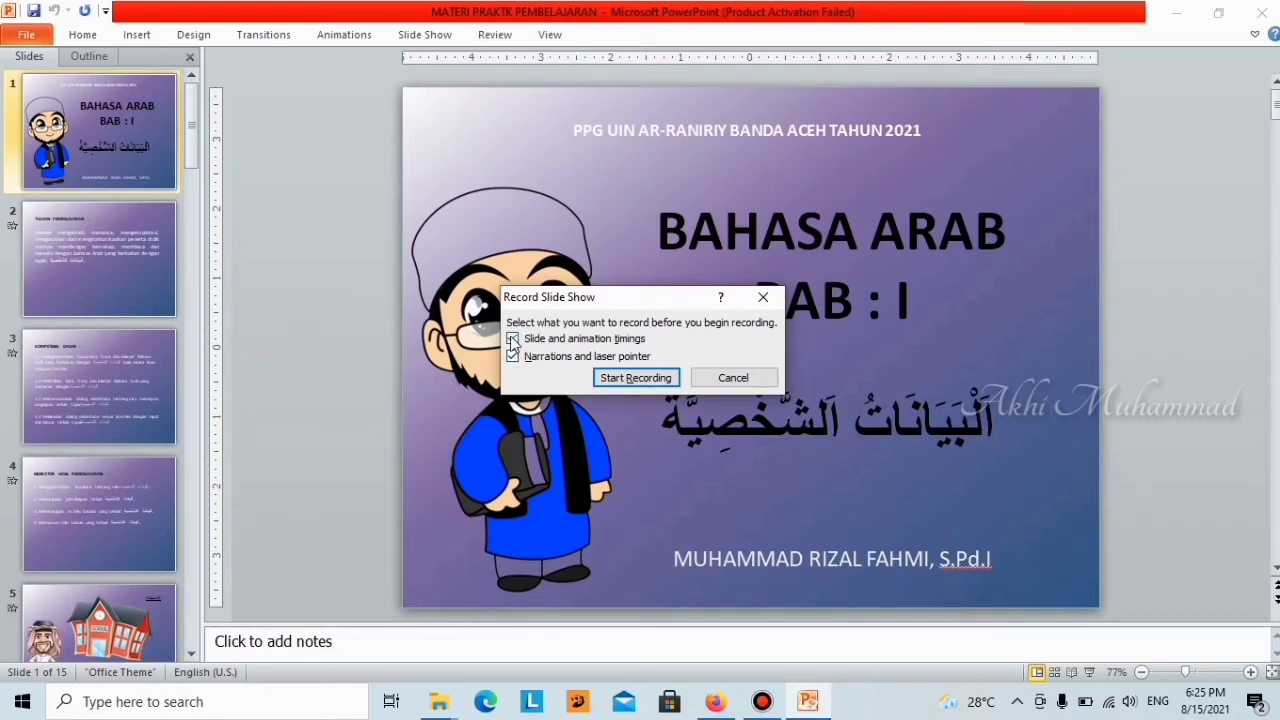
pyautogui.click(626, 380)
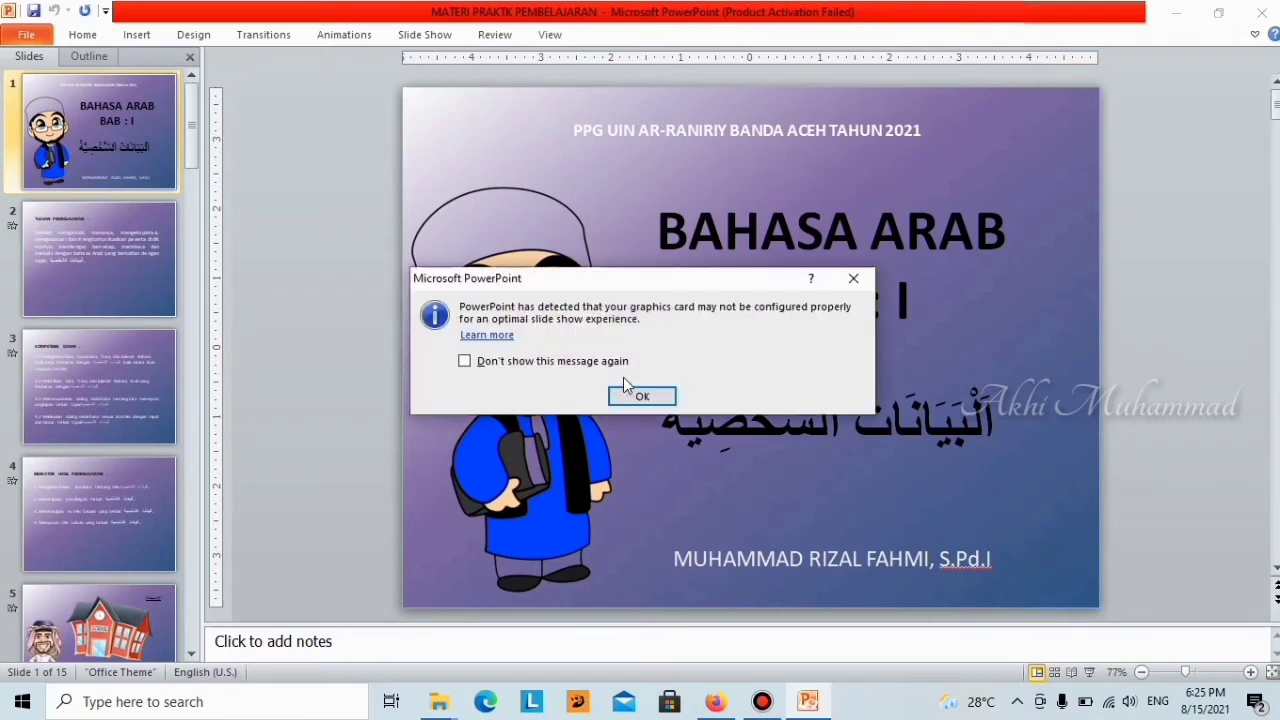
# Dismiss the graphics warning, narrate the title and TUJUAN PEMBELAJARAN slides, then end the recording
pyautogui.click(631, 393)
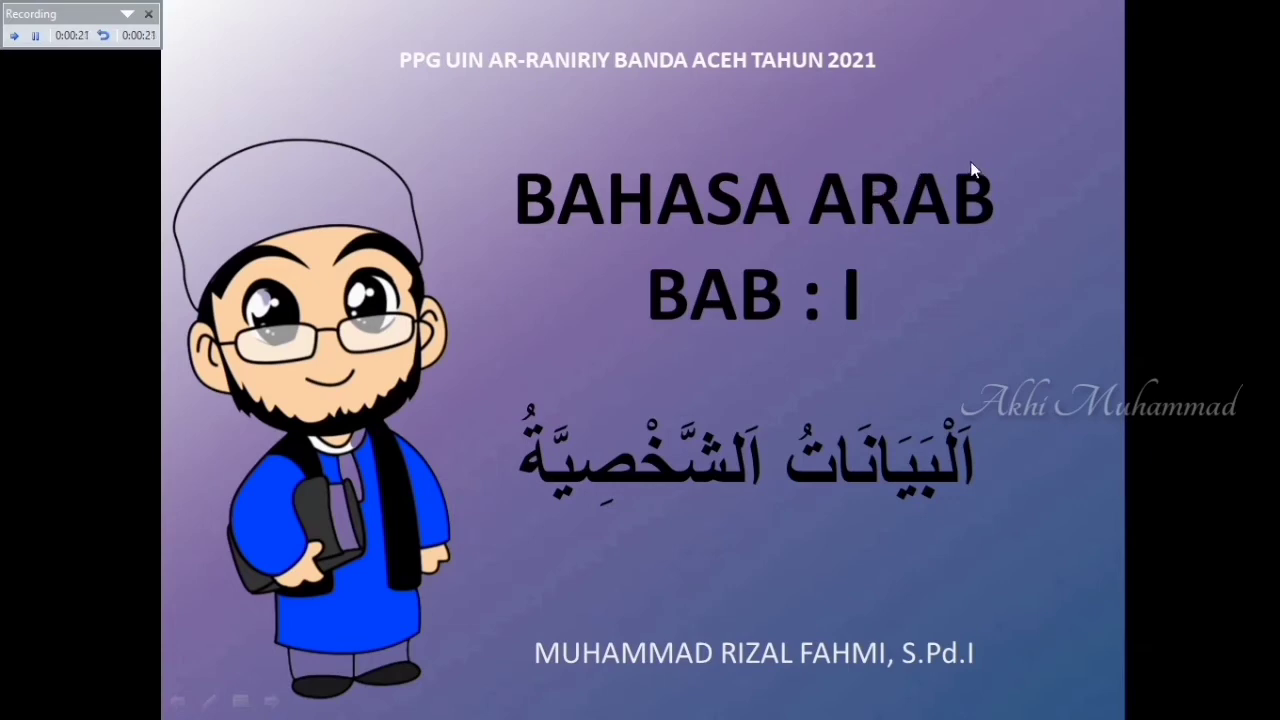
pyautogui.click(660, 262)
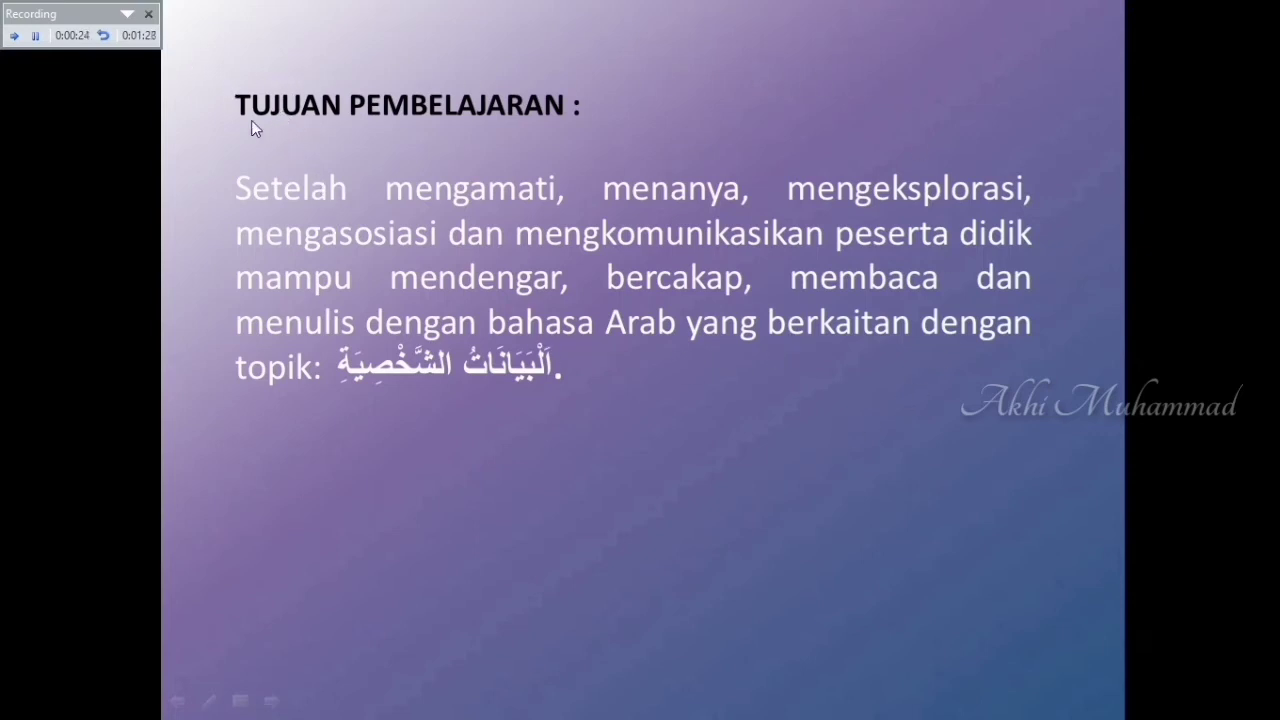
pyautogui.click(149, 15)
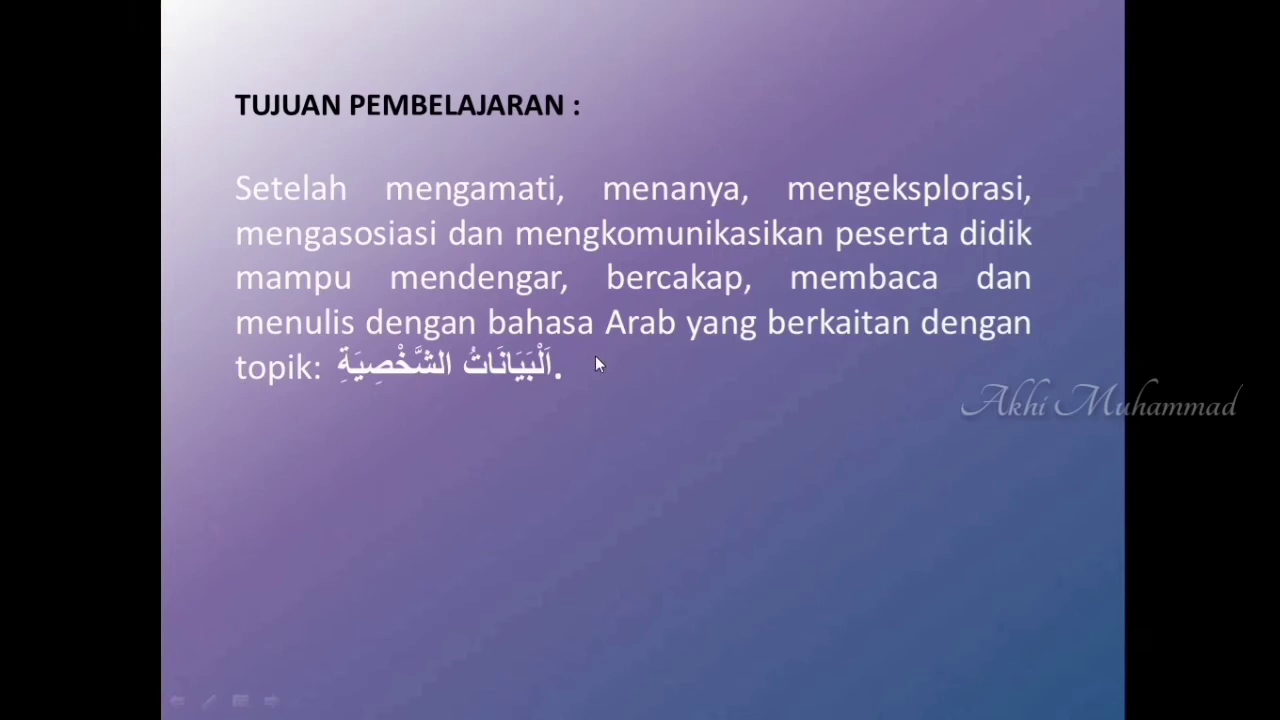
pyautogui.press('Escape')
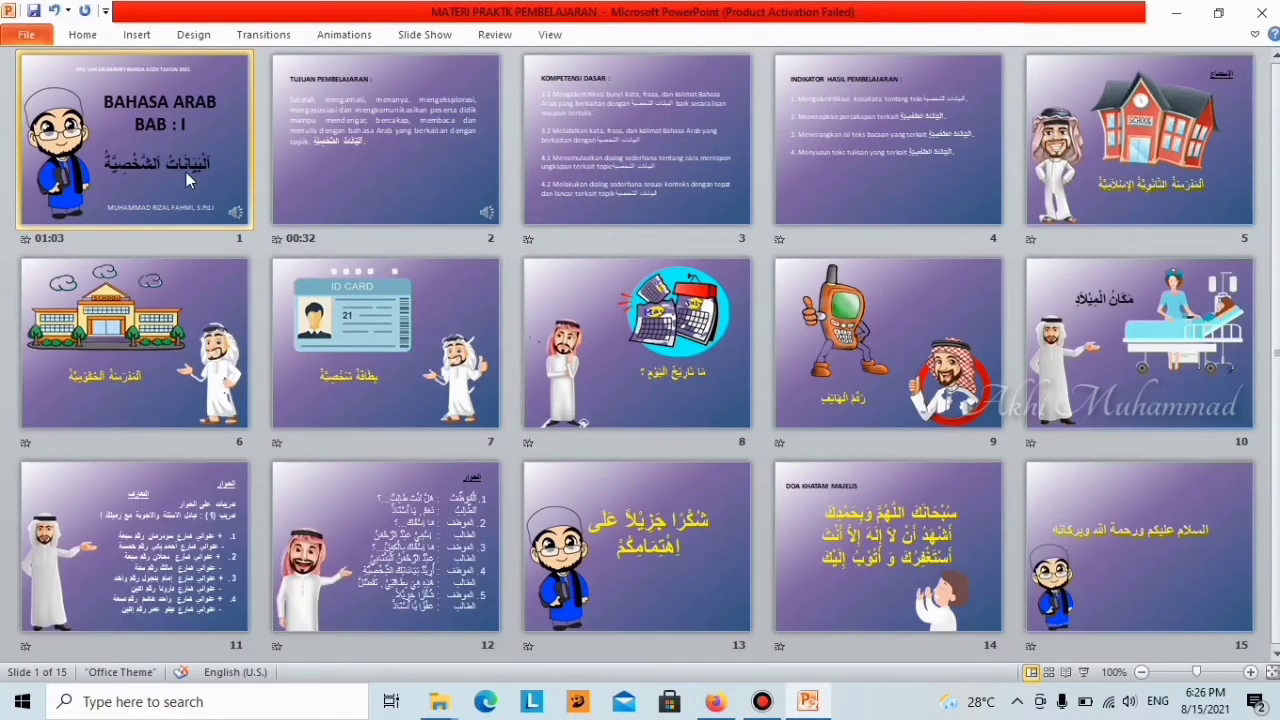
# Open the title slide in Normal view and scroll down to slide 2, TUJUAN PEMBELAJARAN
pyautogui.doubleClick(188, 178)
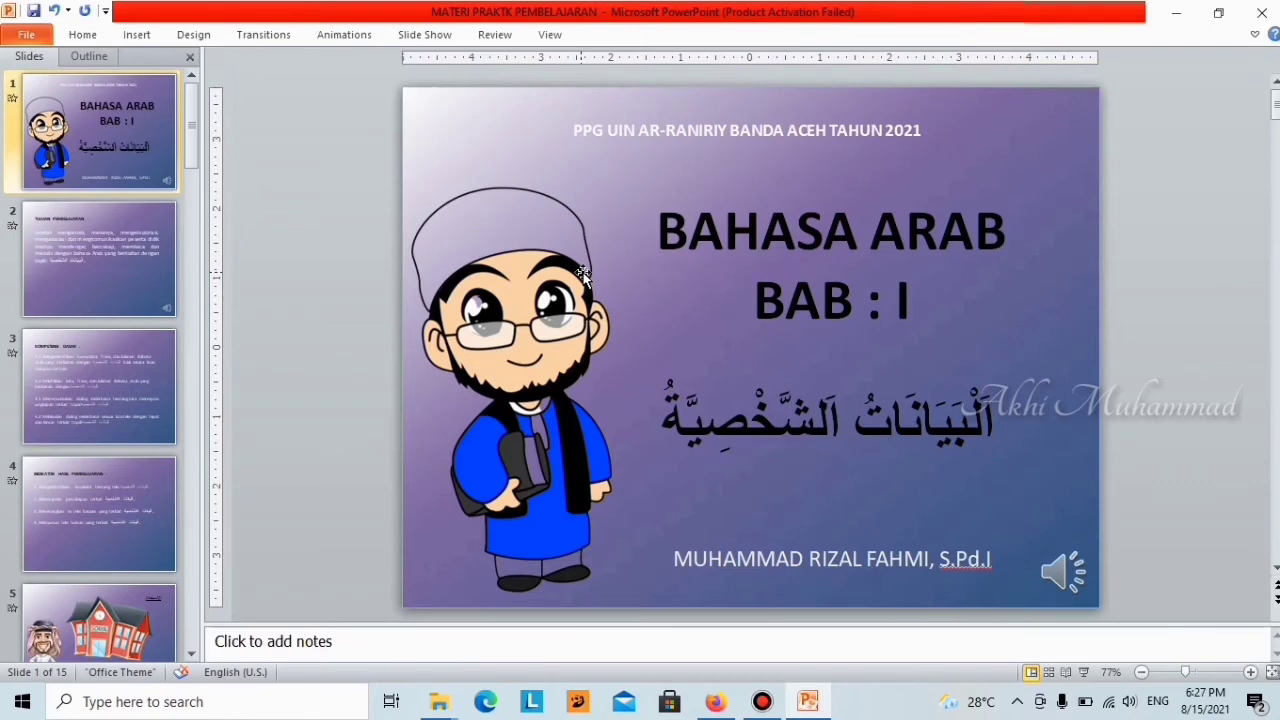
pyautogui.scroll(-1, 583, 275)
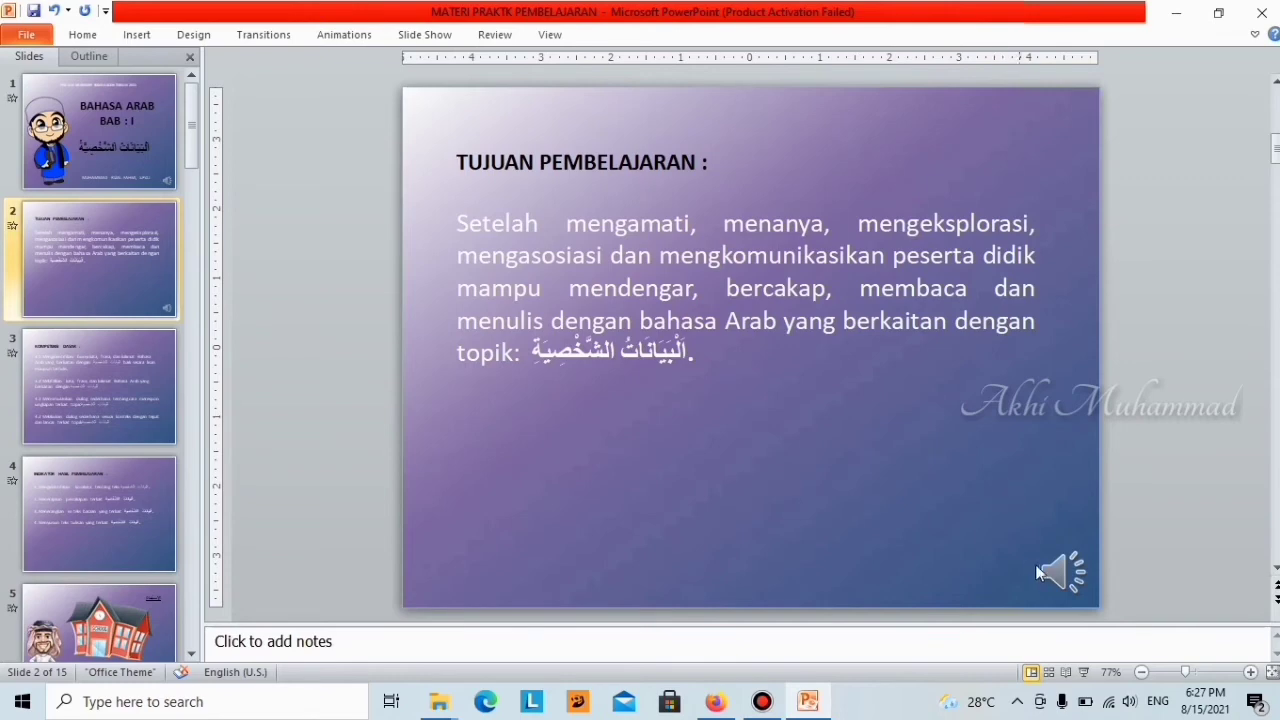
pyautogui.moveTo(1064, 572)
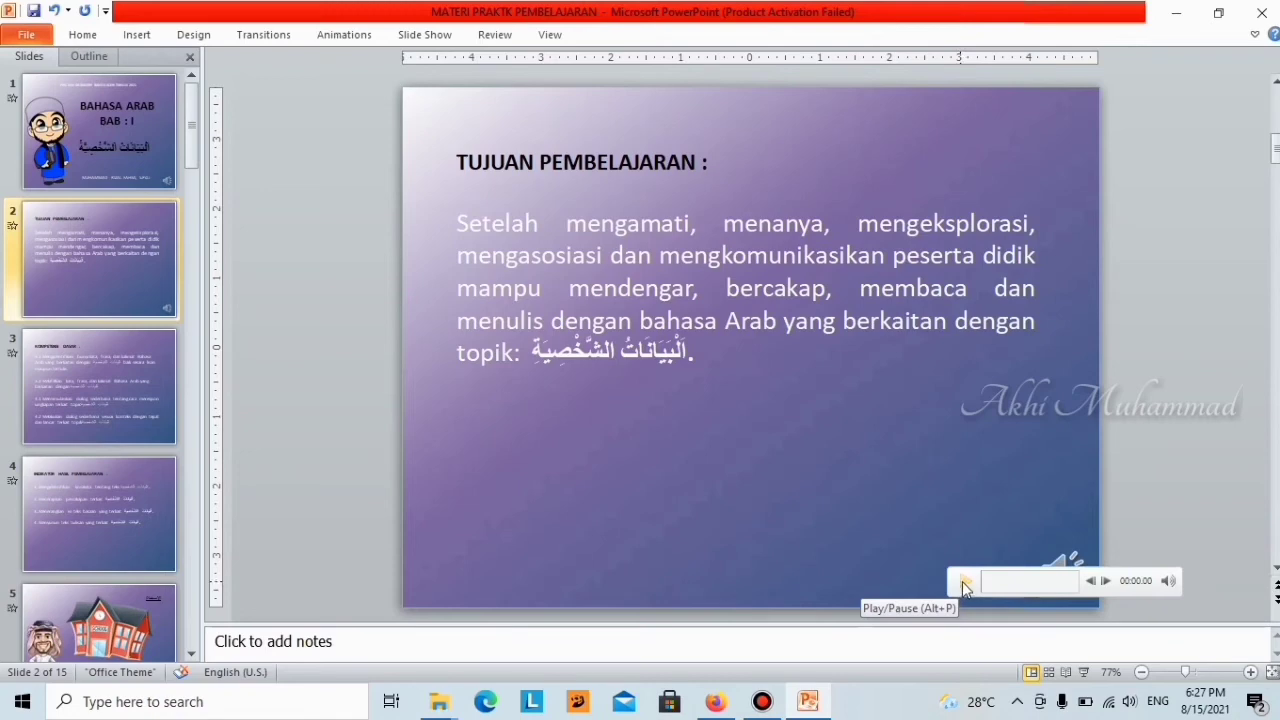
# Play slide 2's narration clip with speaker volume raised to 92, then pause it
pyautogui.click(965, 585)
pyautogui.click(965, 585)
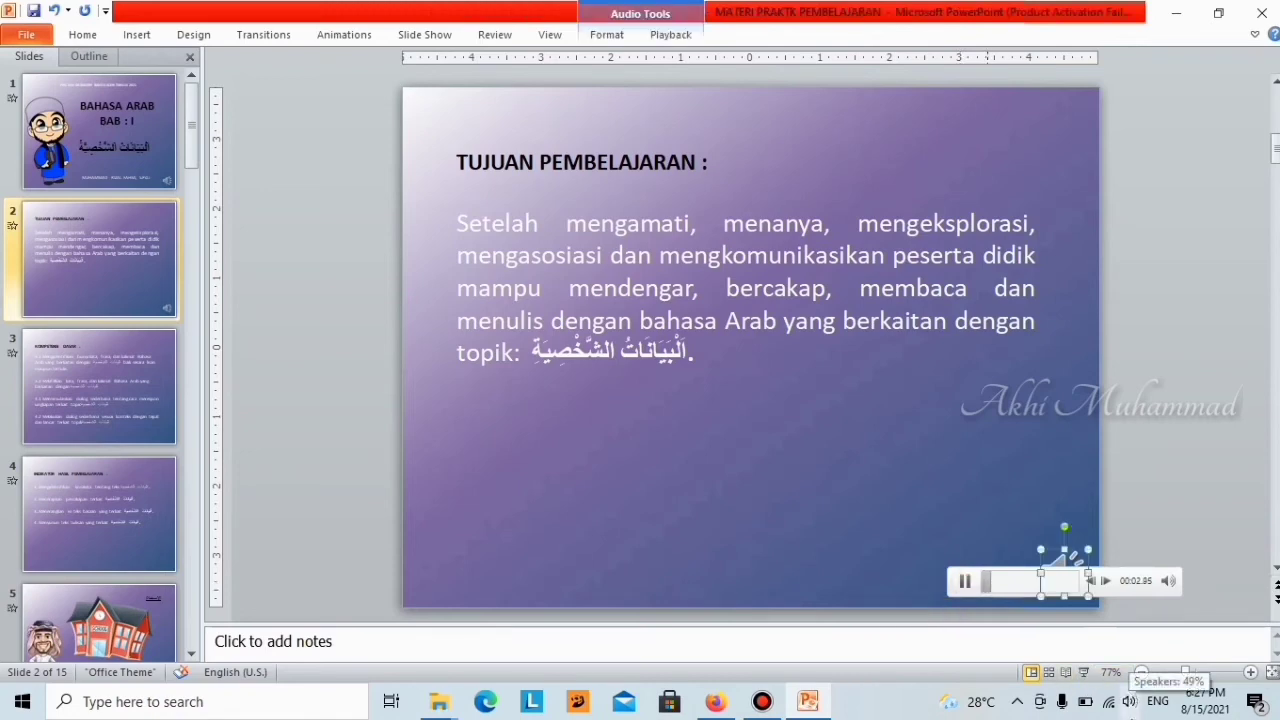
pyautogui.click(1131, 700)
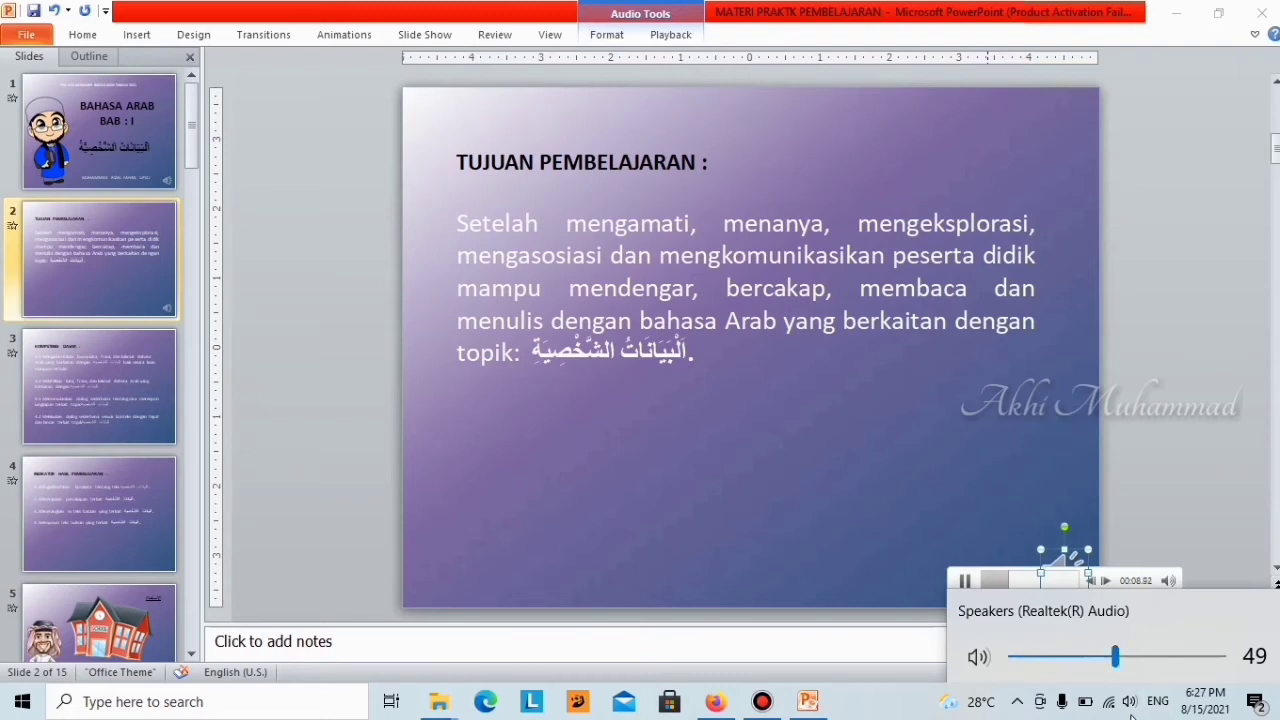
pyautogui.click(1205, 656)
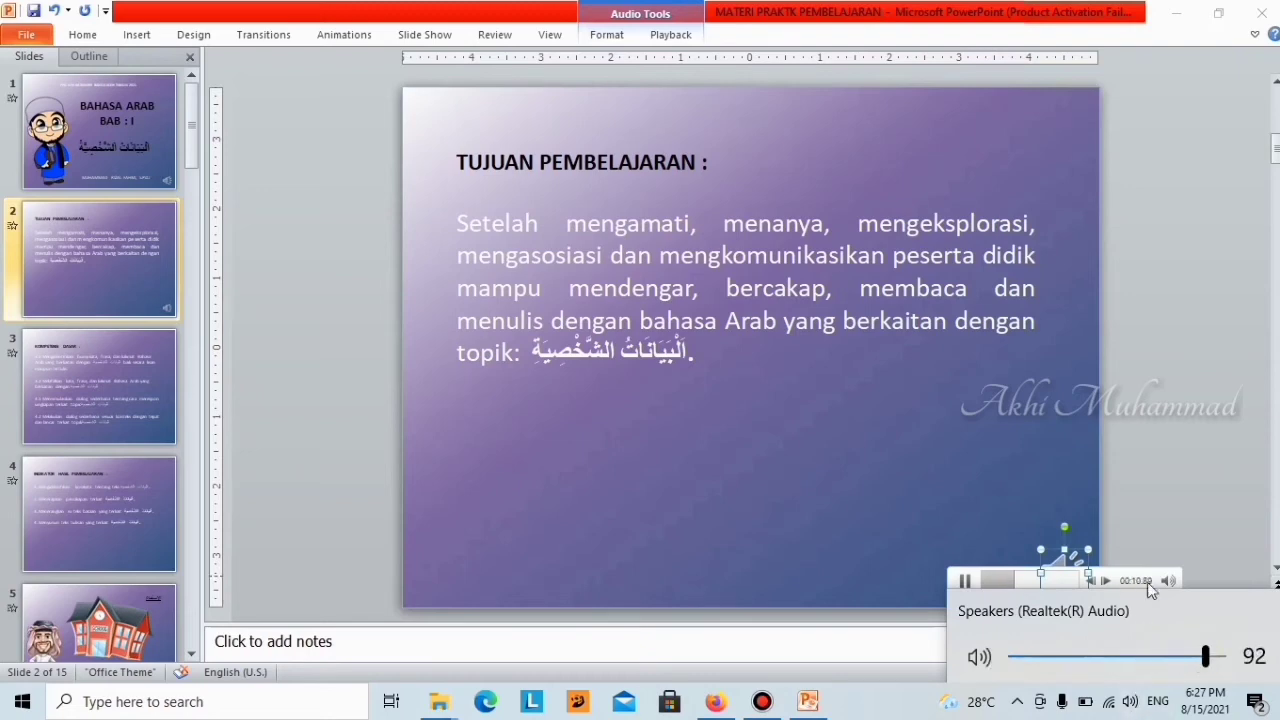
pyautogui.click(1181, 538)
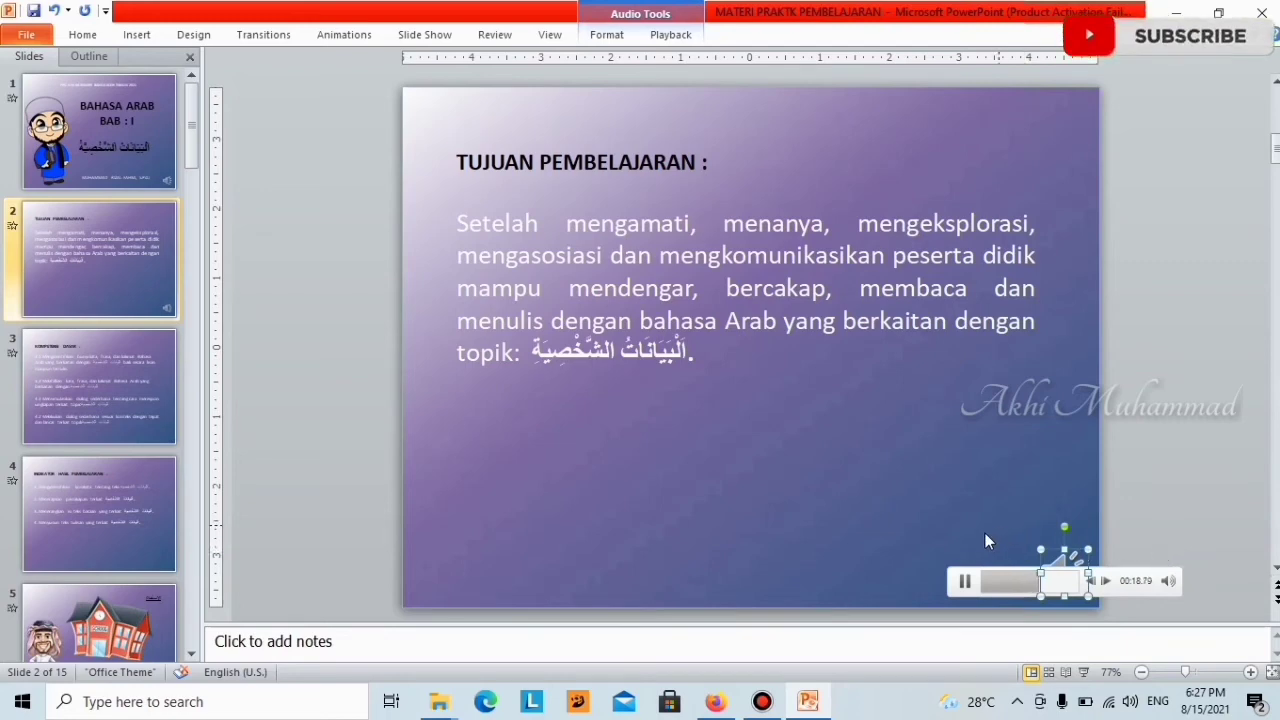
pyautogui.click(965, 583)
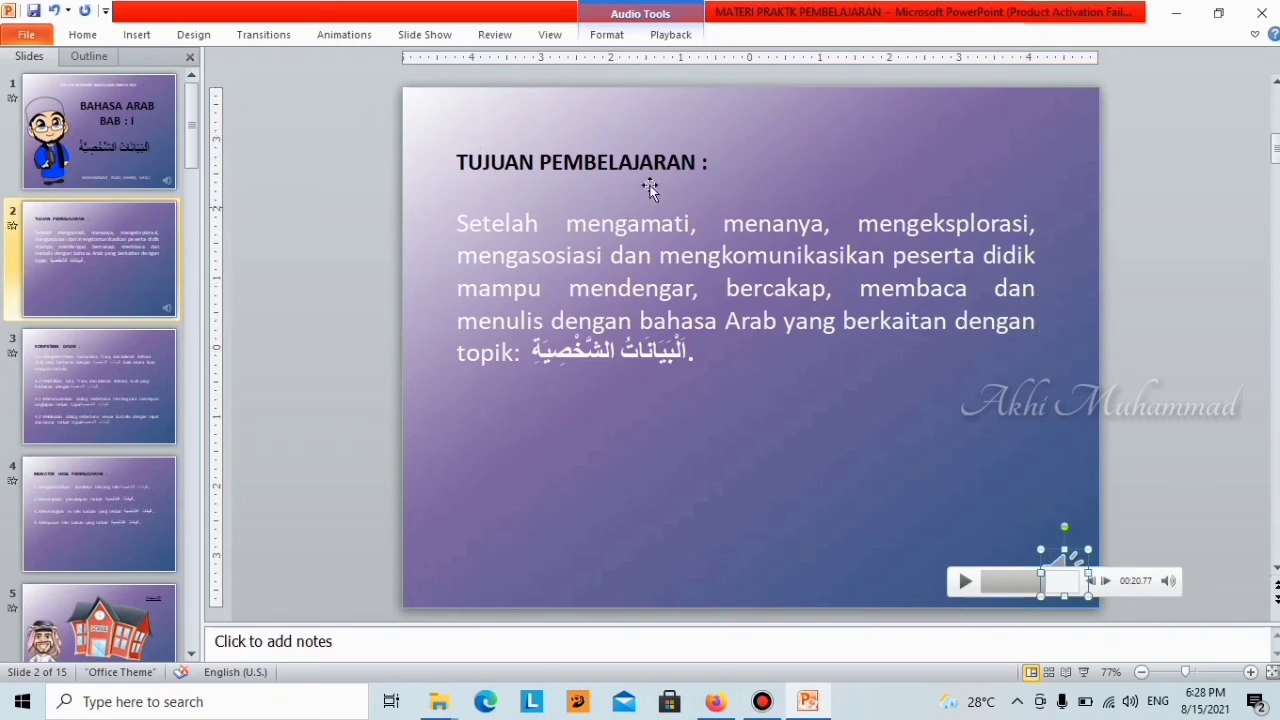
# Open the Save As dialog from the File menu
pyautogui.click(30, 38)
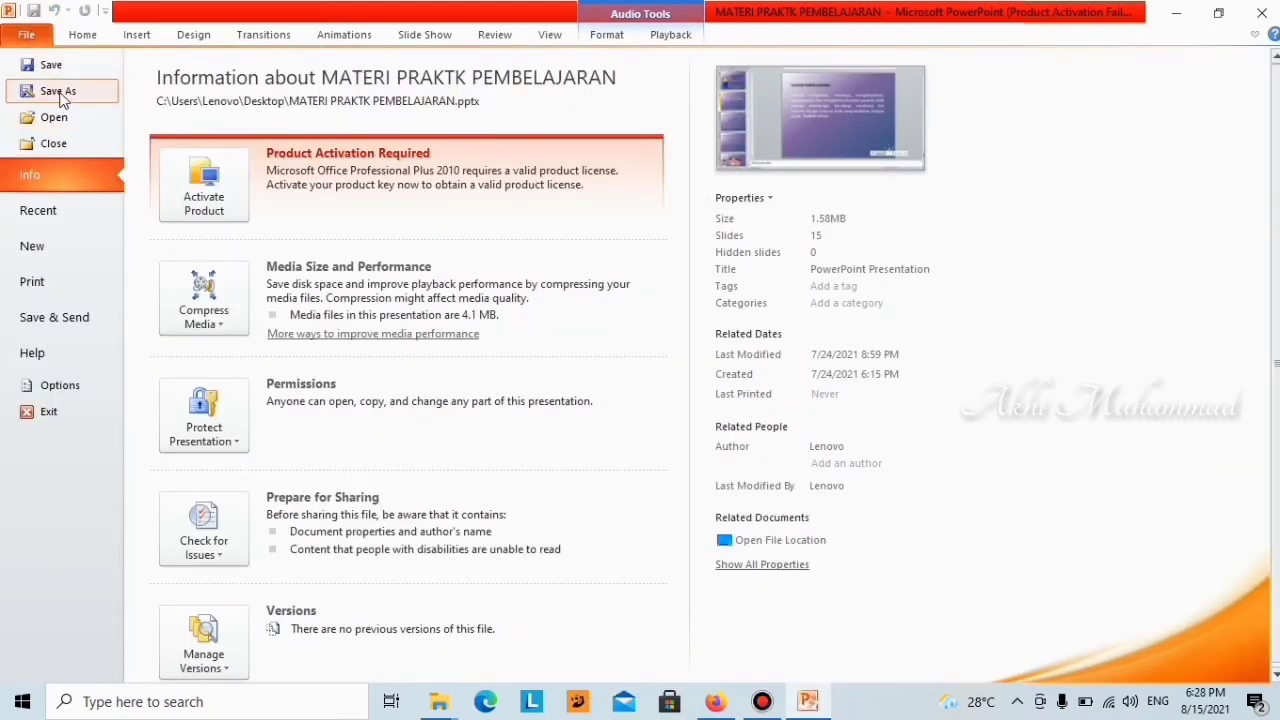
pyautogui.press('Escape')
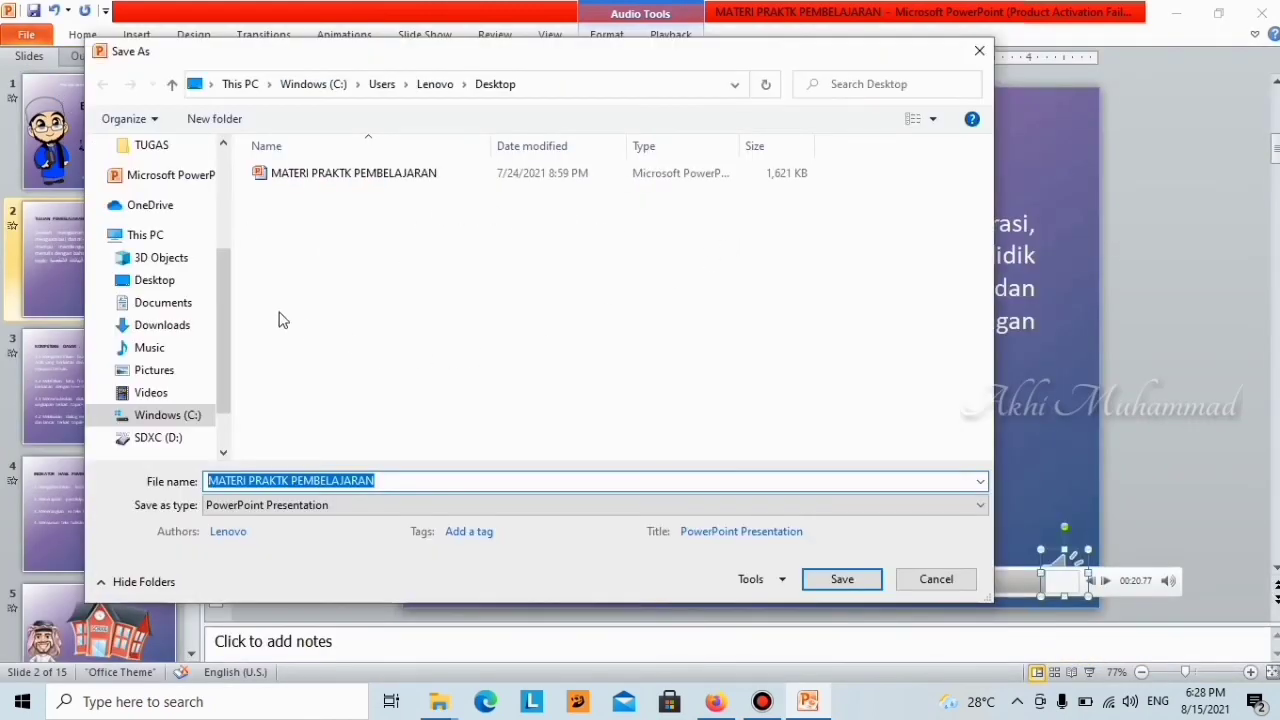
pyautogui.moveTo(155, 392)
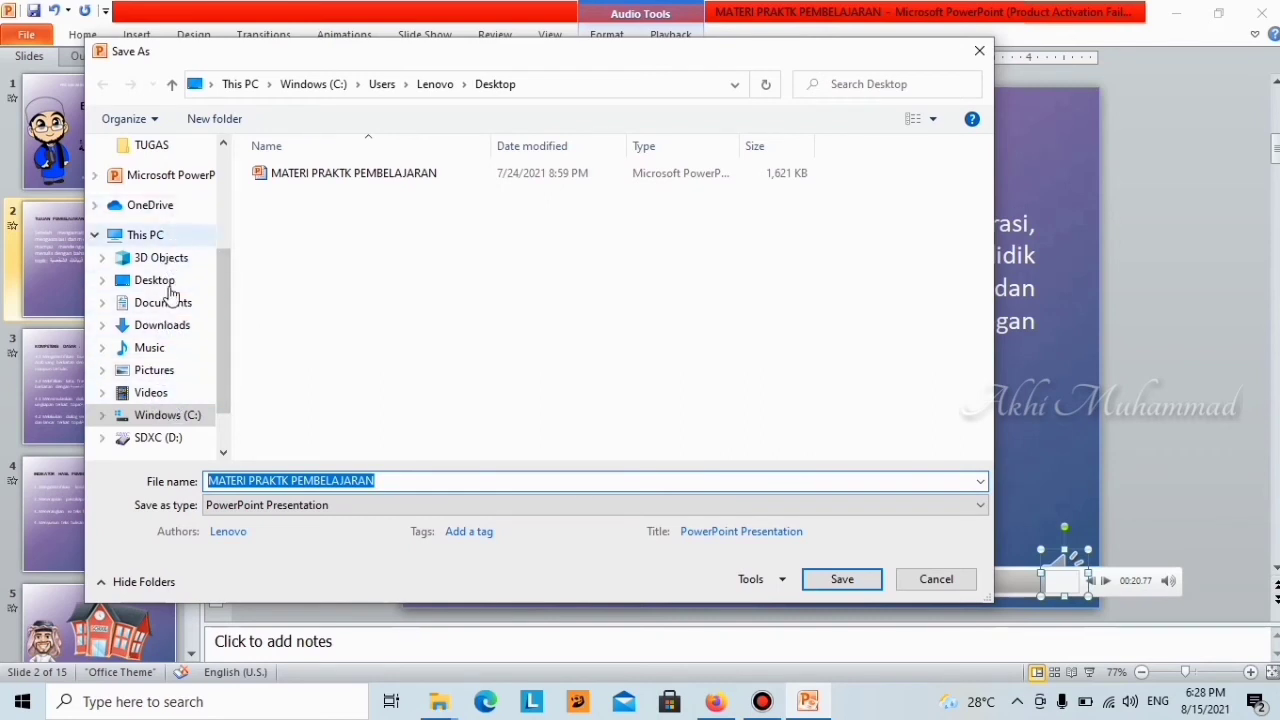
# Target the Videos folder and choose Windows Media Video as the save type
pyautogui.click(151, 396)
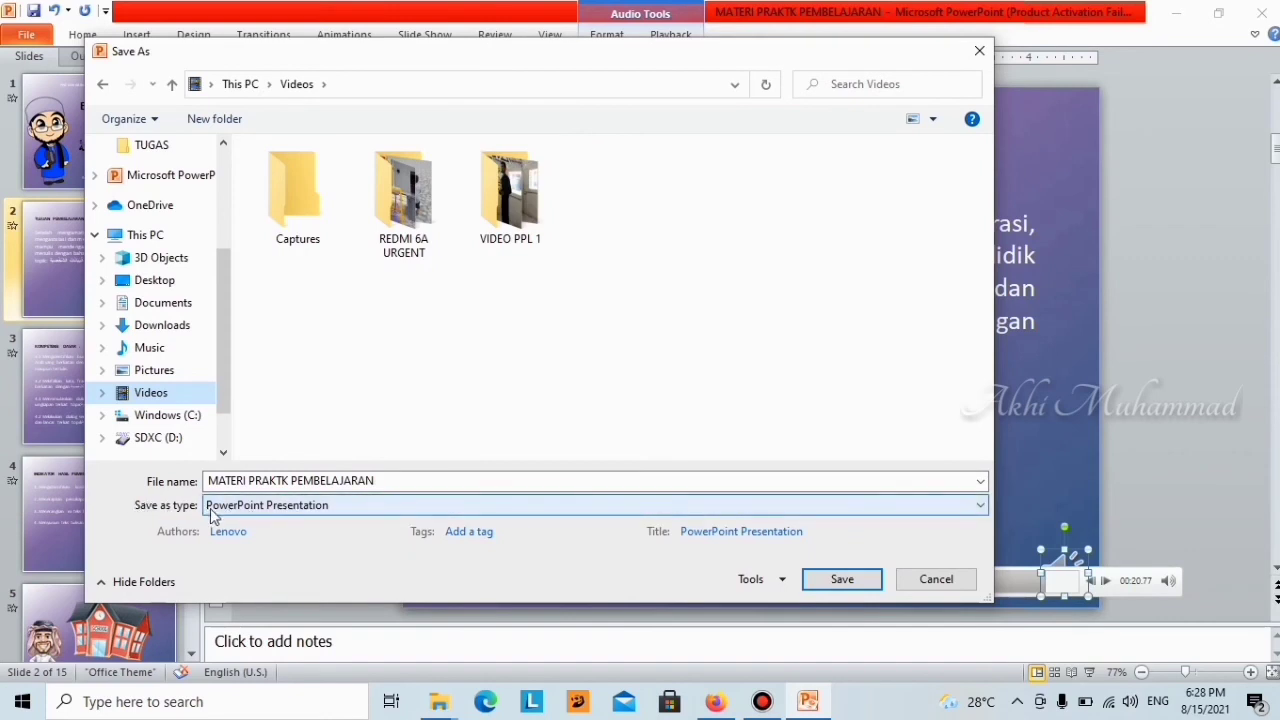
pyautogui.click(313, 506)
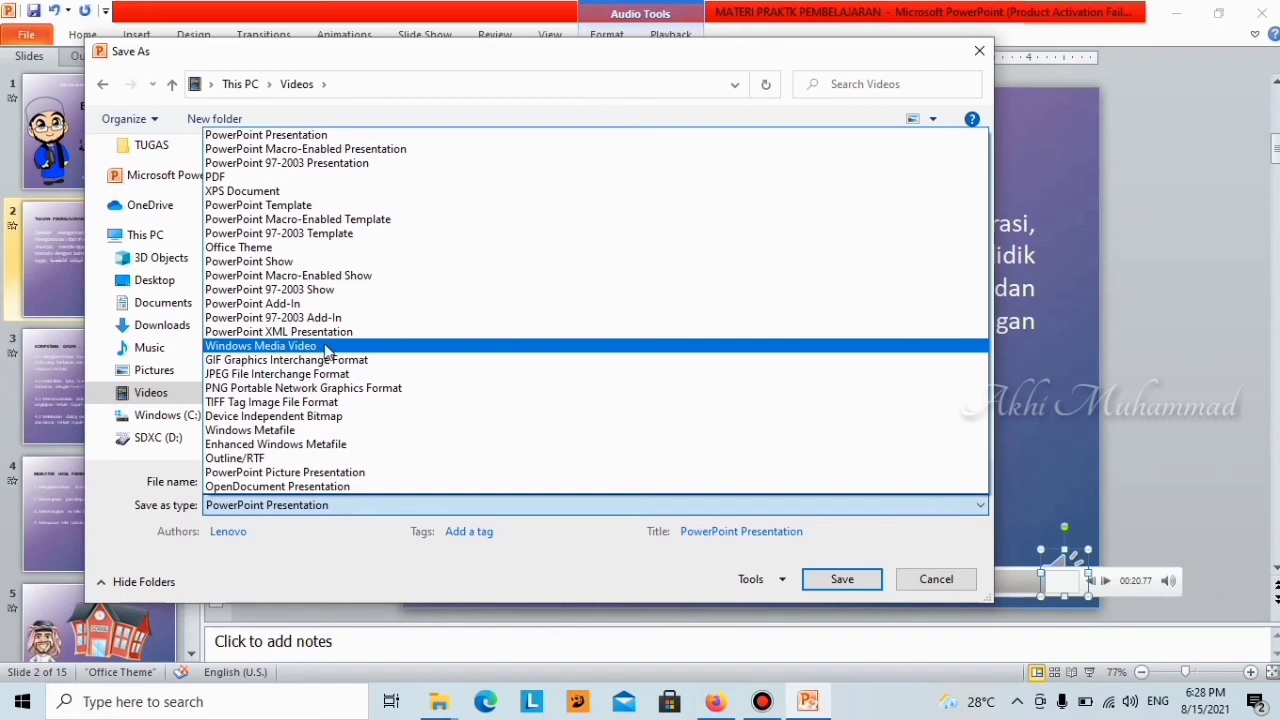
pyautogui.click(336, 347)
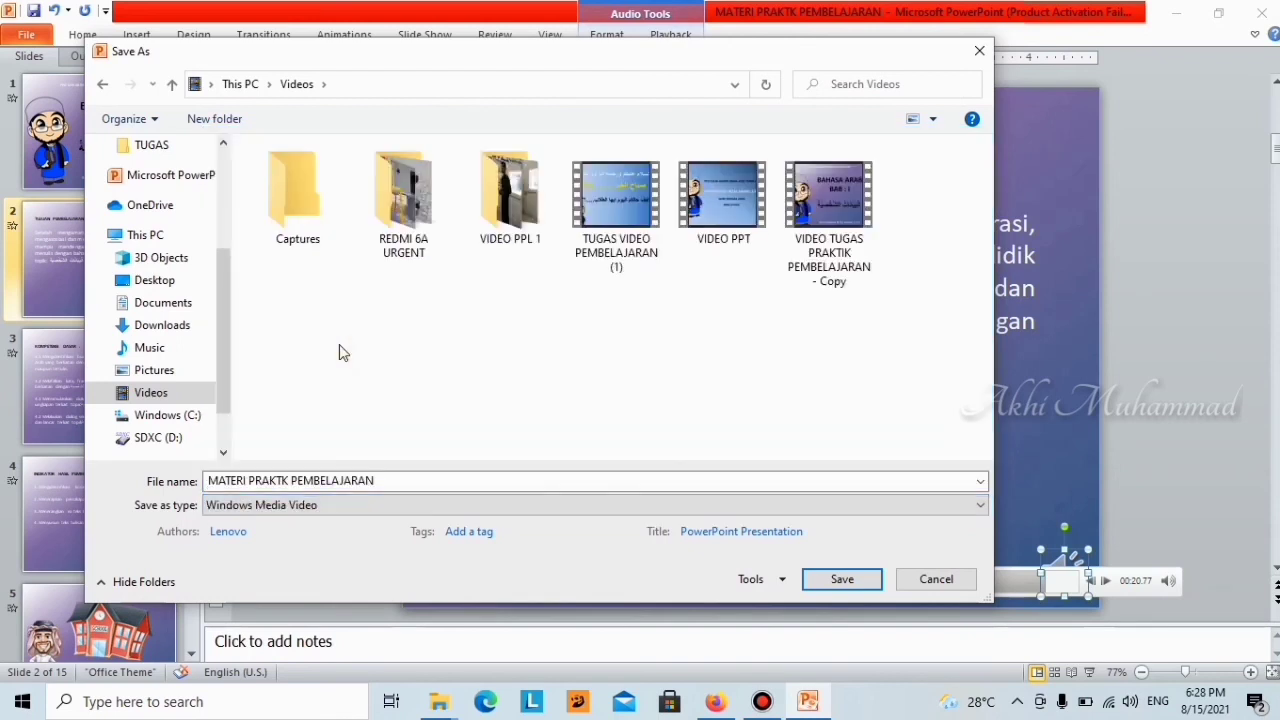
# Save the presentation as MATERI PRAKTK PEMBELAJARAN.wmv in the Videos folder
pyautogui.click(838, 580)
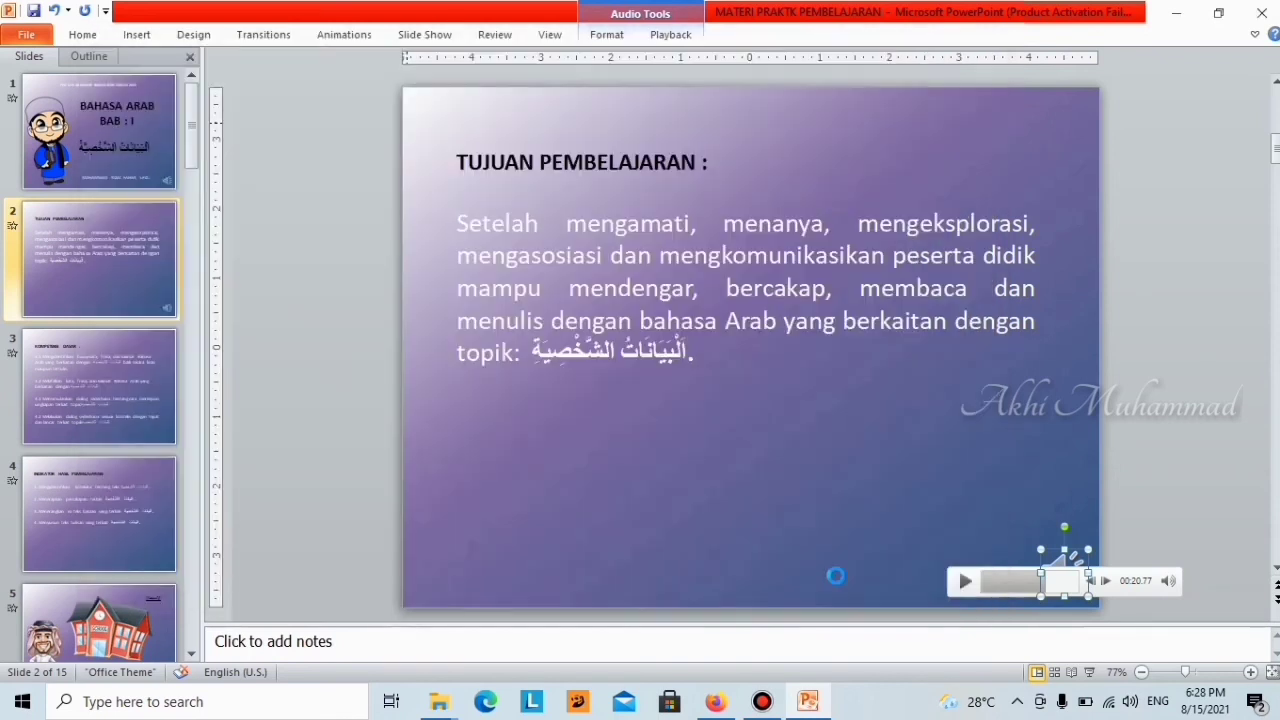